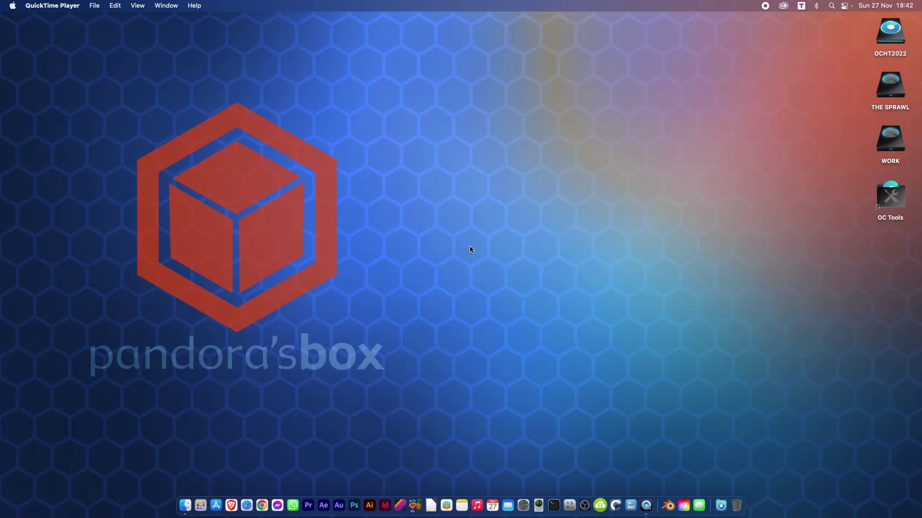
Browse from OC Tools into OpenCore-0.8.6-RELEASE/X64/EFI/OC in Finder.
double_click(892, 199)
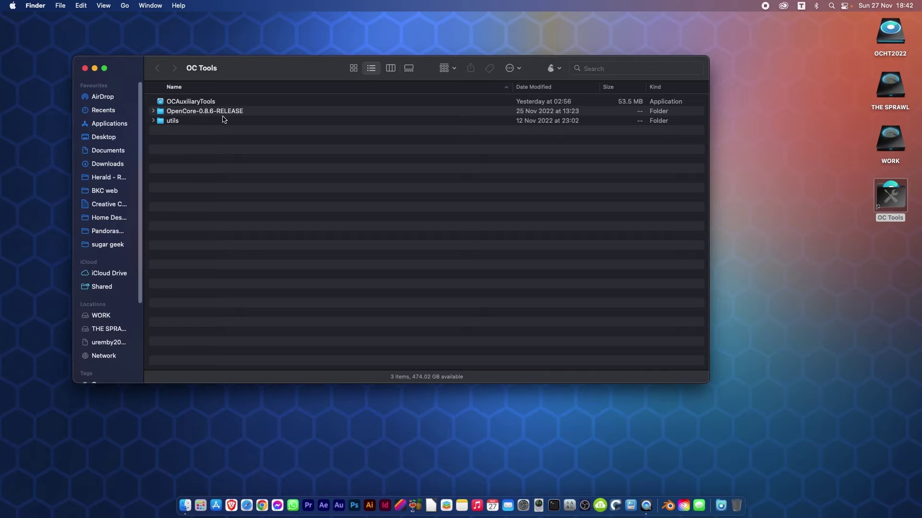
click(160, 114)
double_click(160, 115)
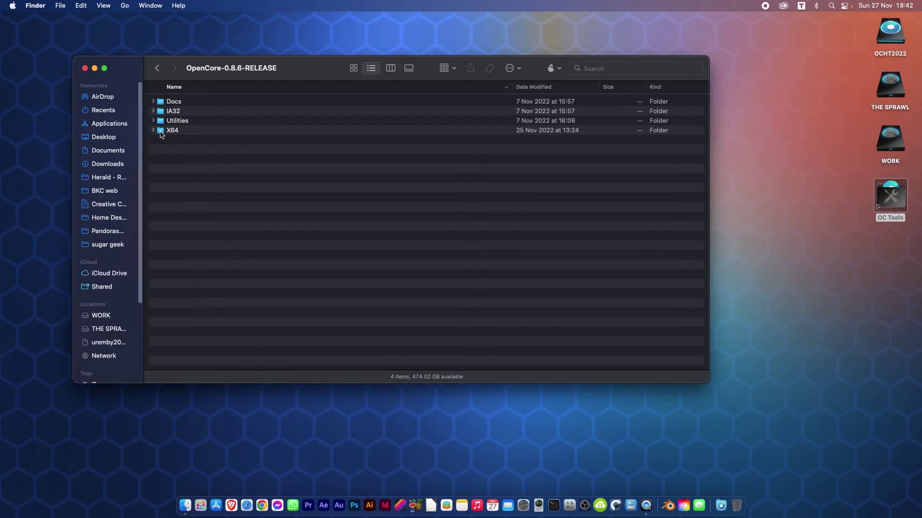
double_click(162, 132)
click(160, 122)
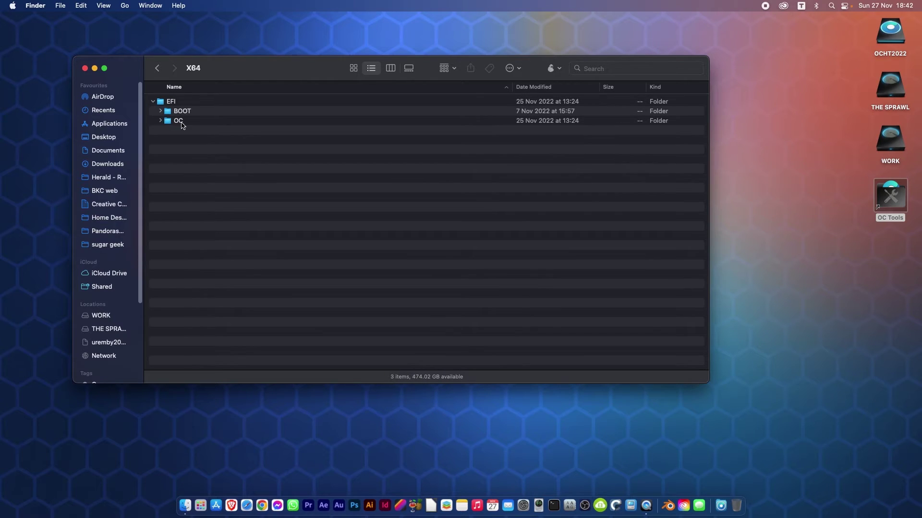
click(157, 68)
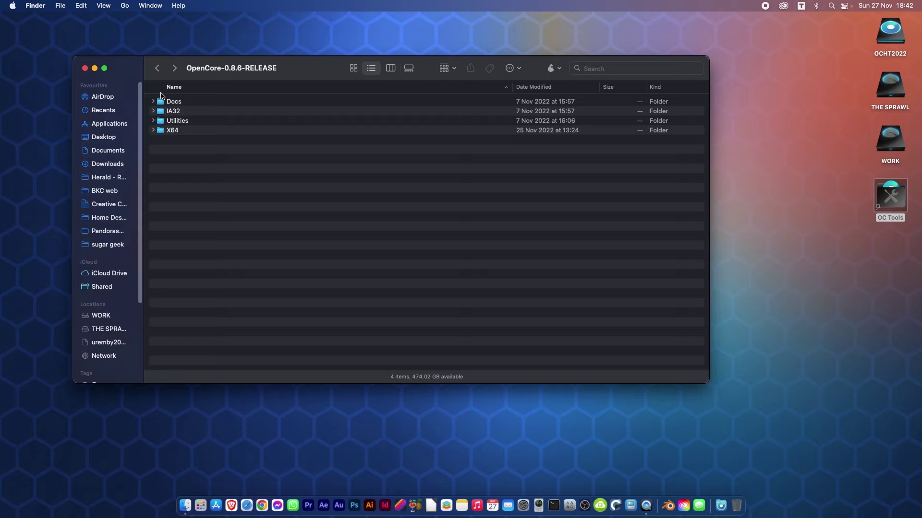
double_click(174, 131)
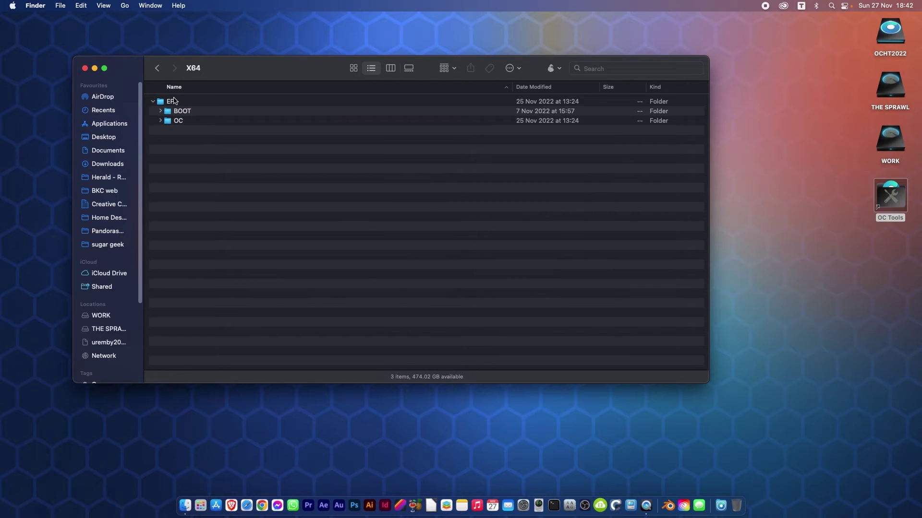
double_click(174, 102)
double_click(161, 113)
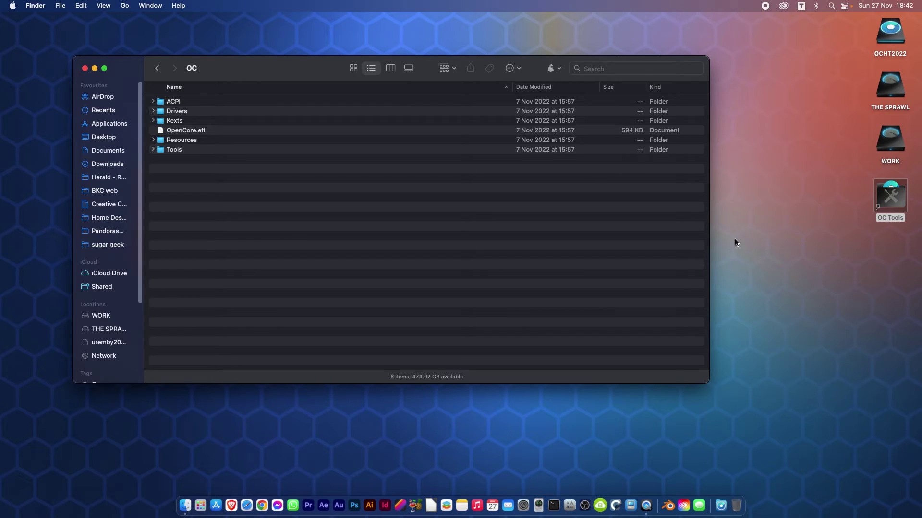
Launch OCAuxiliaryTools from the OC Tools folder.
click(888, 196)
double_click(888, 196)
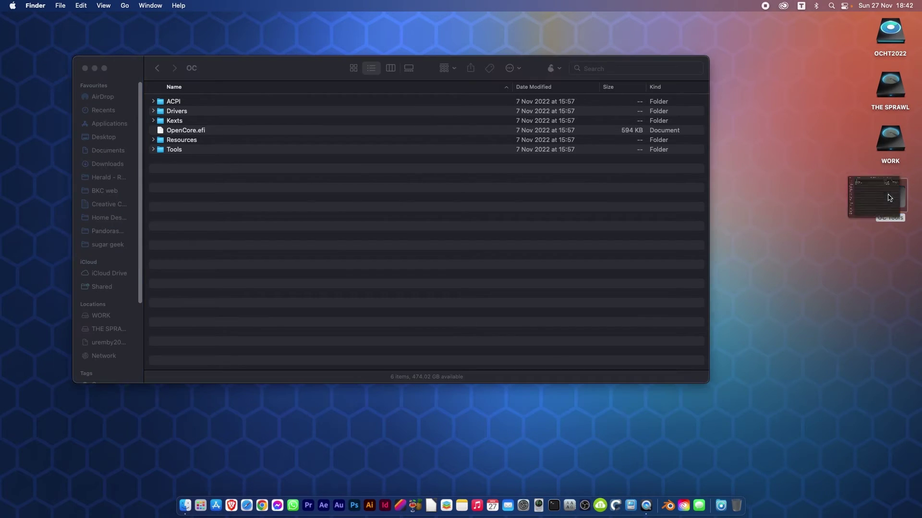
click(217, 120)
double_click(217, 120)
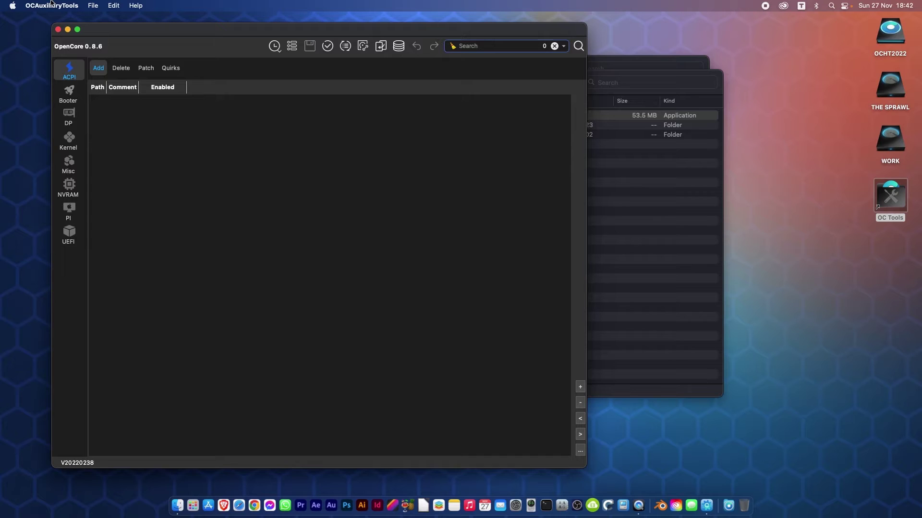
drag(121, 31, 97, 42)
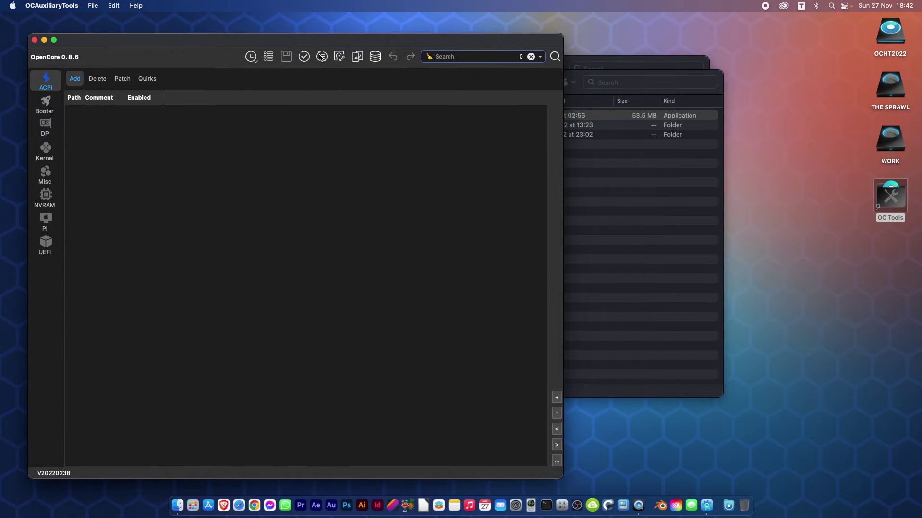
Mount the internal disk's EFI partition and open its config.plist, authorizing with the administrator password.
click(340, 60)
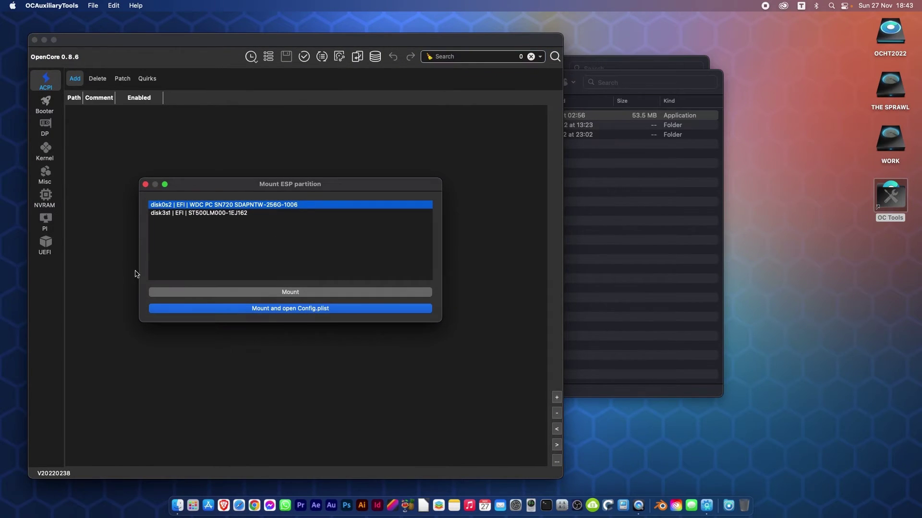
click(289, 310)
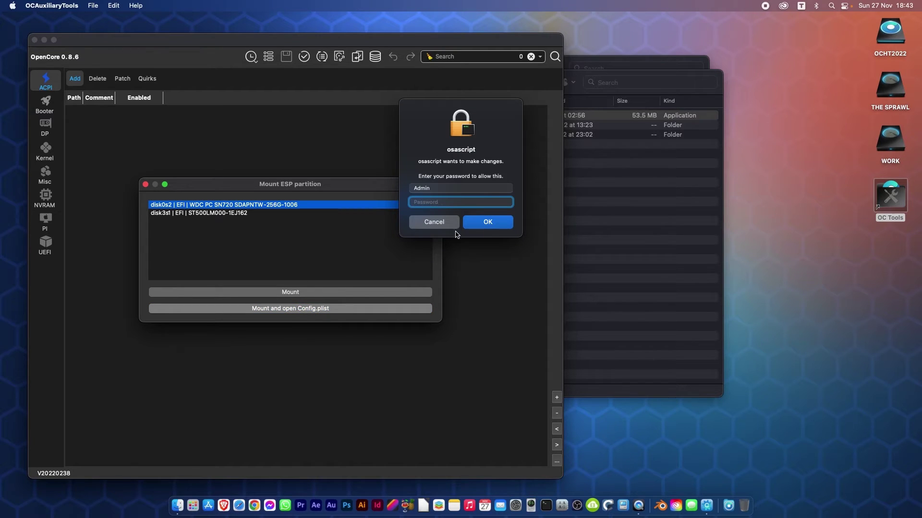
text(••)
key(Return)
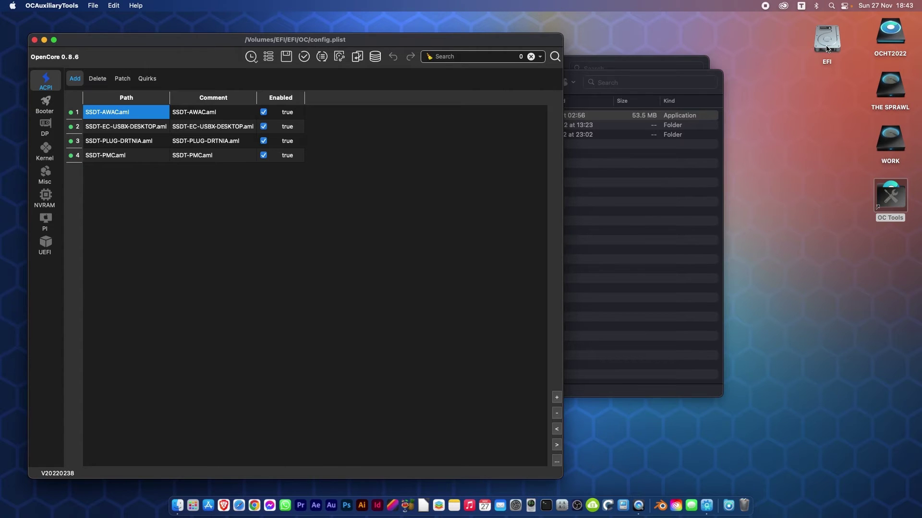
Show the downloaded Tools folder alongside the mounted EFI volume's EFI/OC/Tools folder.
click(632, 58)
drag(242, 73, 240, 82)
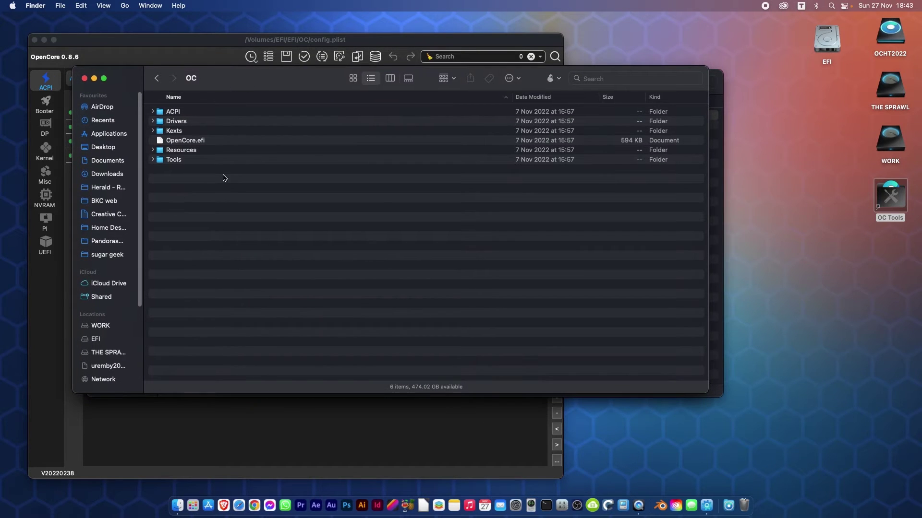
click(153, 160)
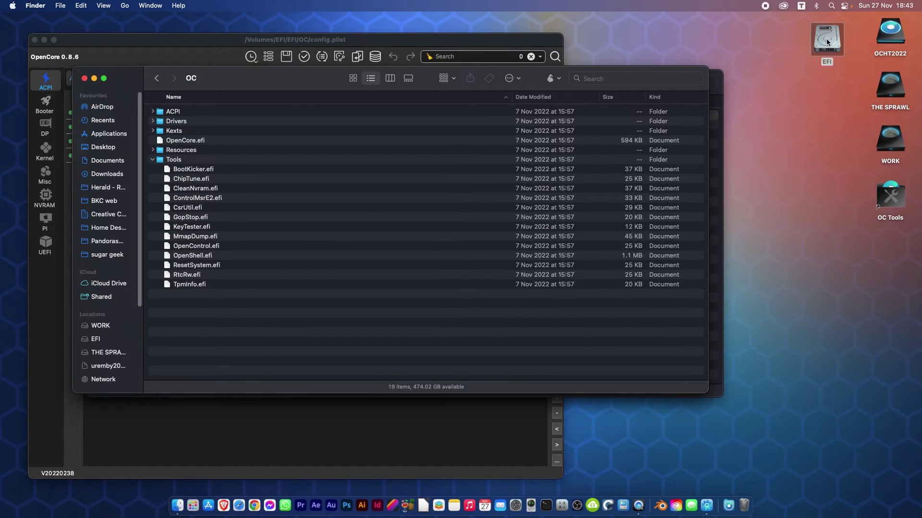
double_click(826, 38)
drag(286, 93, 617, 105)
double_click(515, 138)
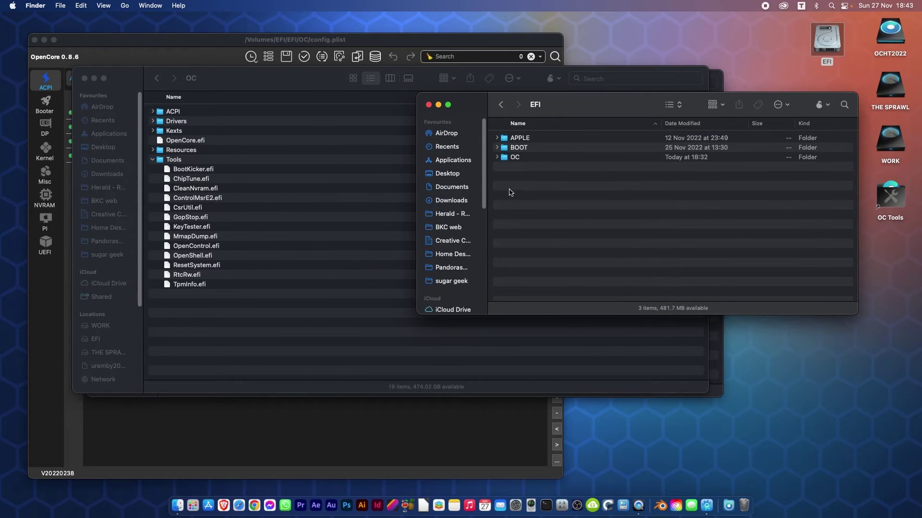
double_click(516, 158)
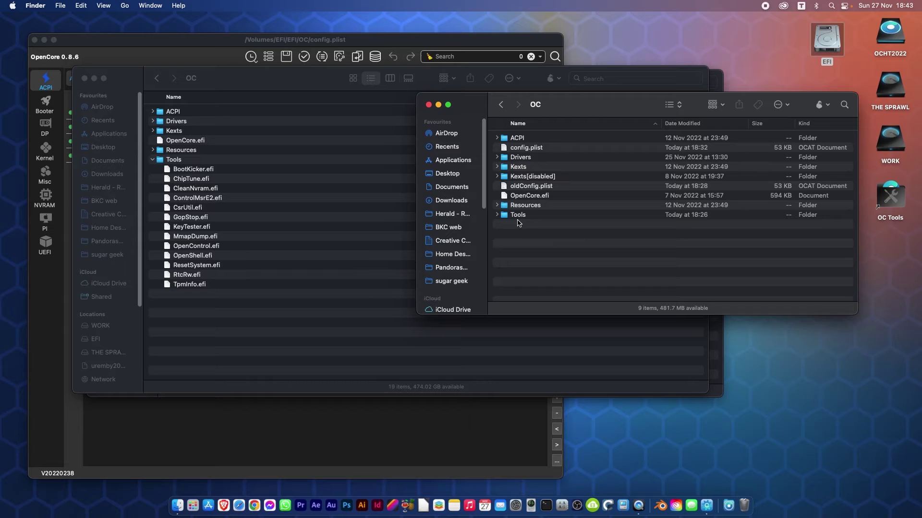
click(518, 216)
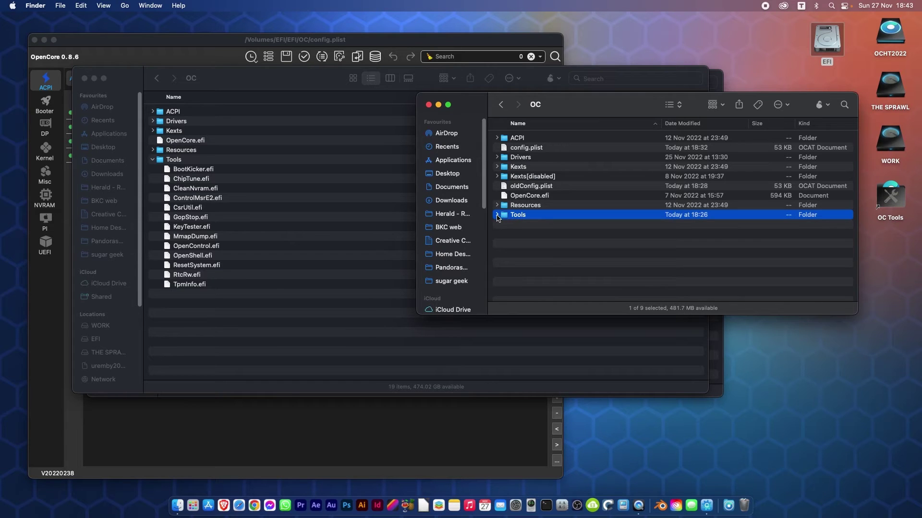
click(497, 215)
Copy CleanNvram.efi into the EFI volume's OC/Tools folder and close that Finder window.
drag(234, 79, 207, 86)
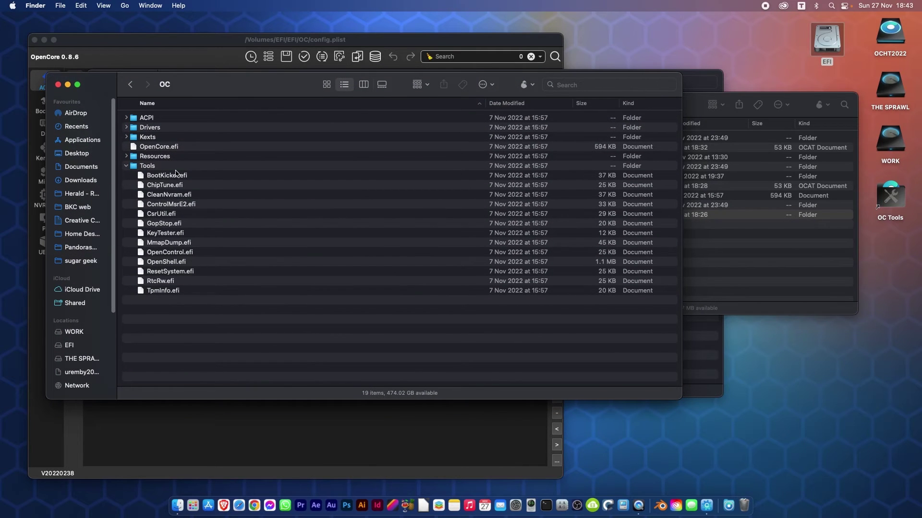
click(172, 195)
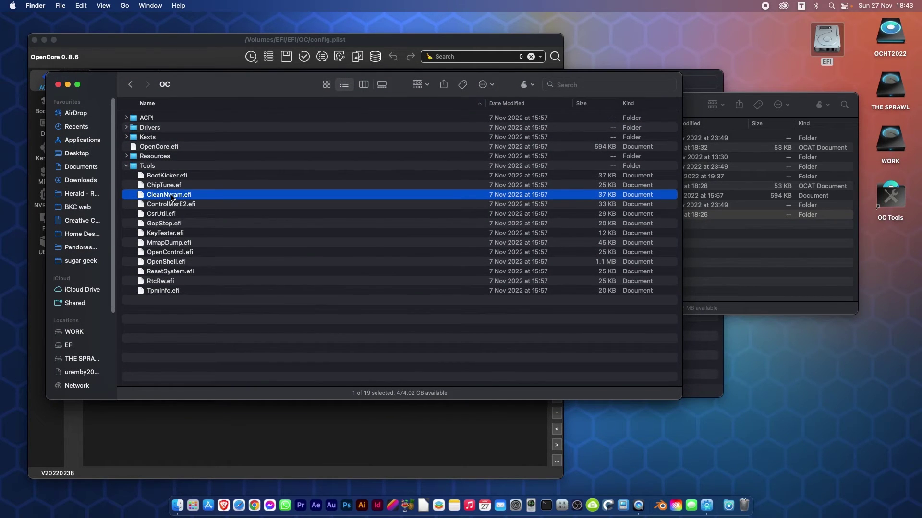
click(725, 104)
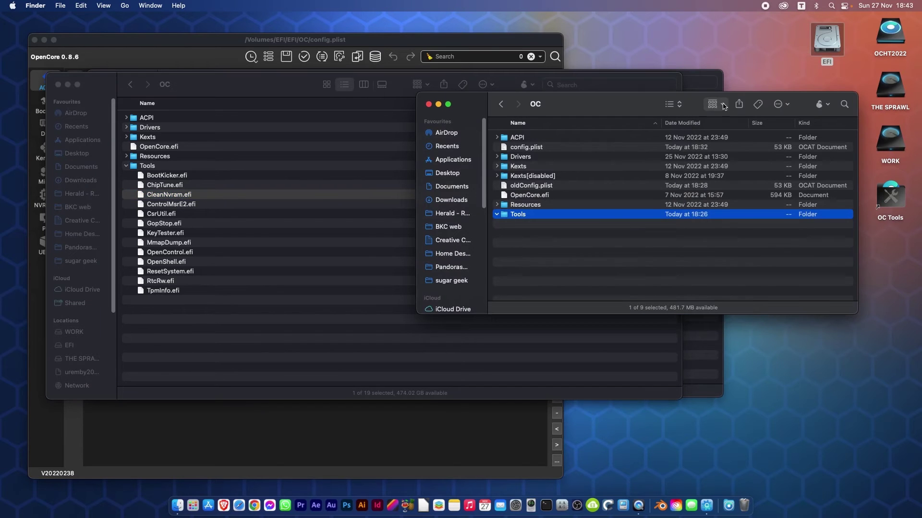
drag(184, 195, 522, 217)
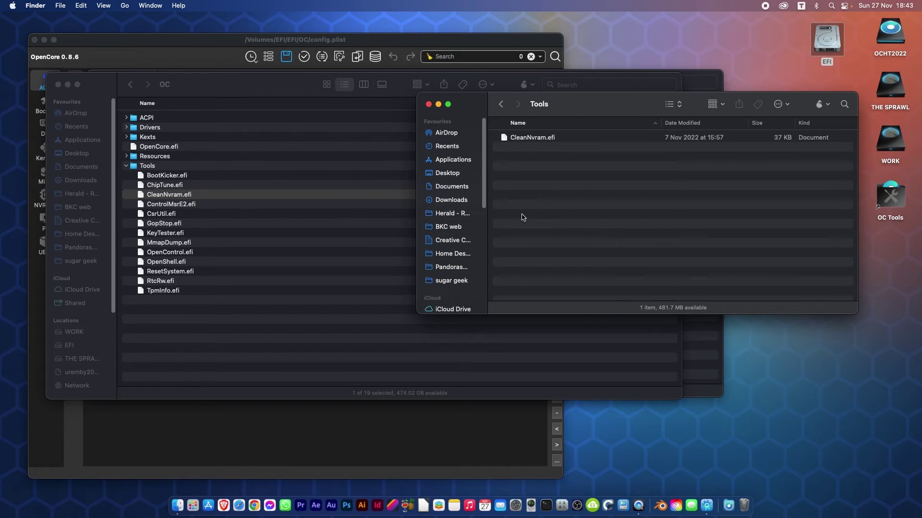
click(501, 104)
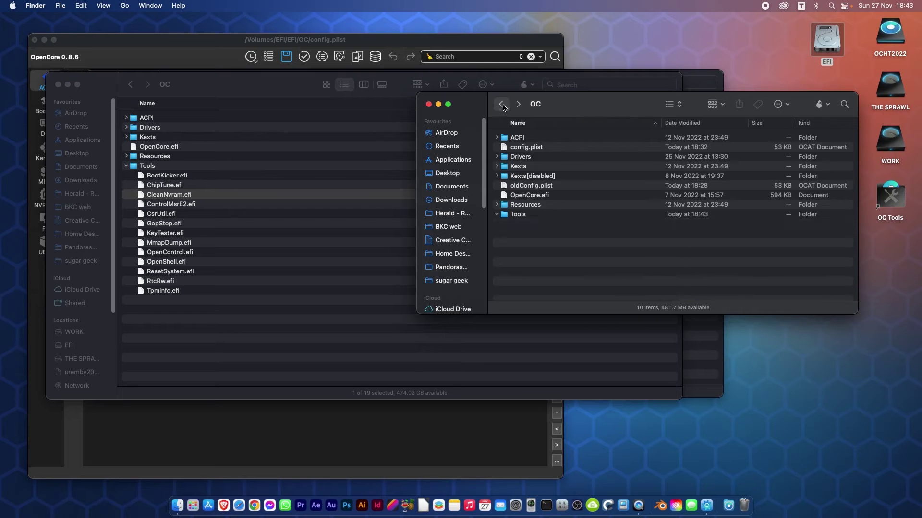
click(428, 104)
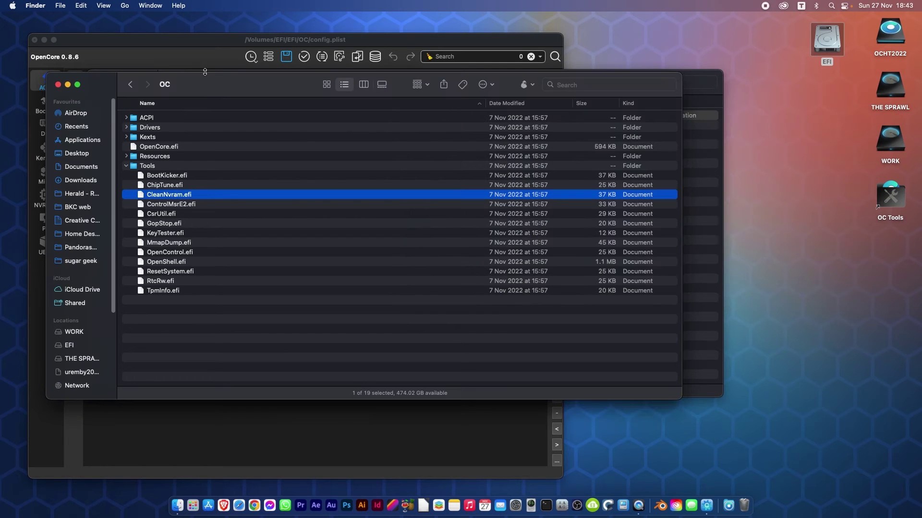
Close the remaining Finder windows and reposition the config.plist window.
click(58, 85)
click(98, 82)
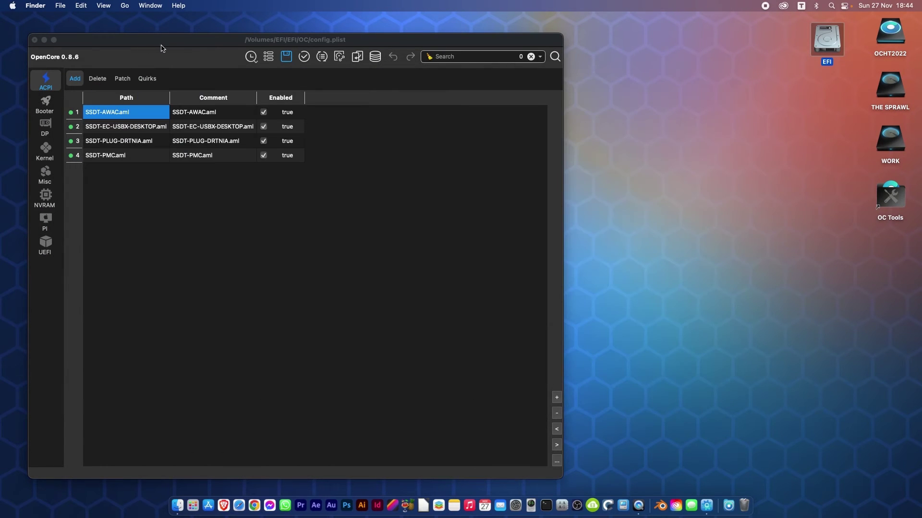
drag(171, 43, 187, 32)
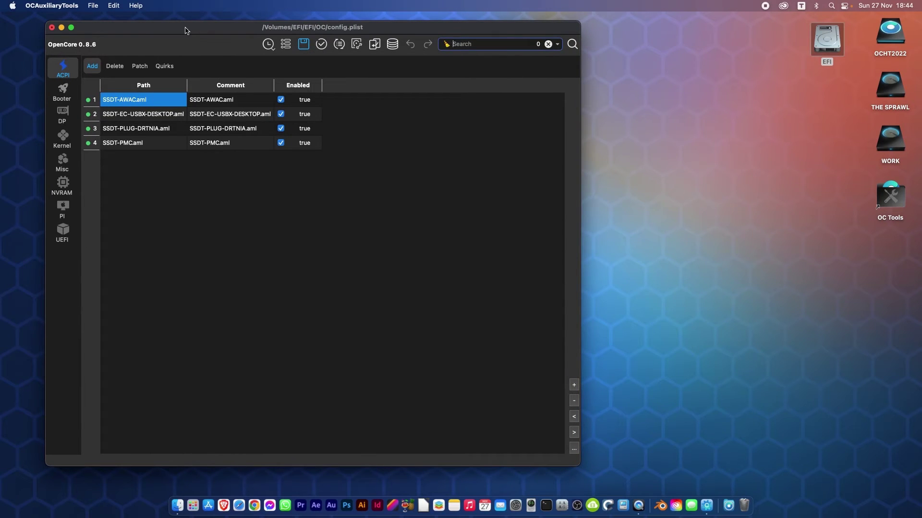
Open the OpenCore sync window, then close it without syncing.
click(339, 44)
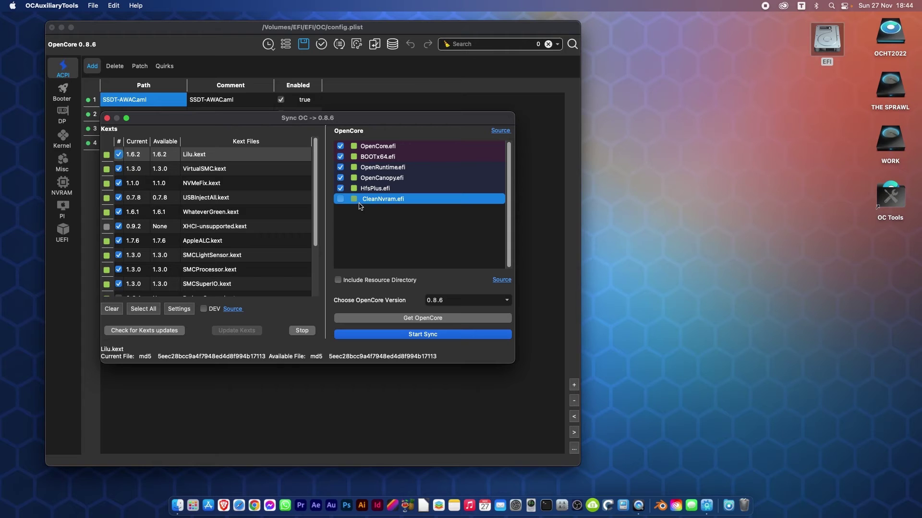
drag(231, 123, 254, 126)
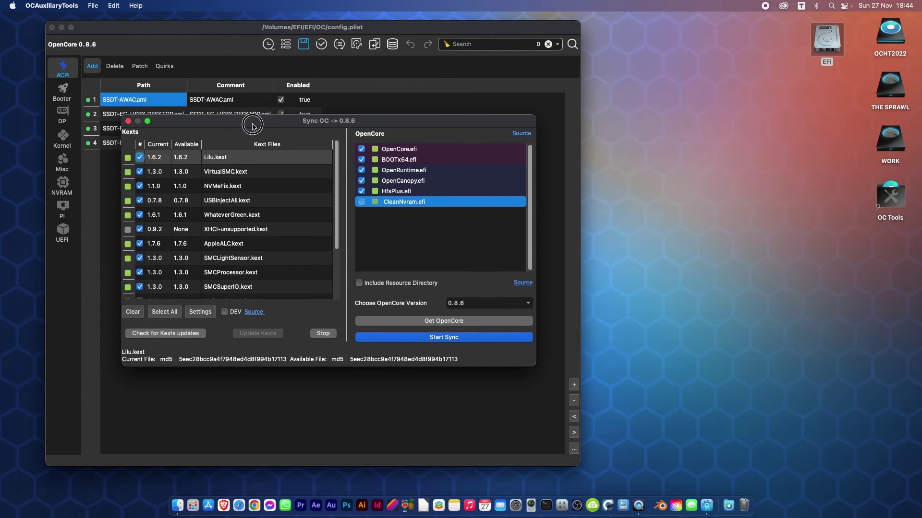
click(129, 121)
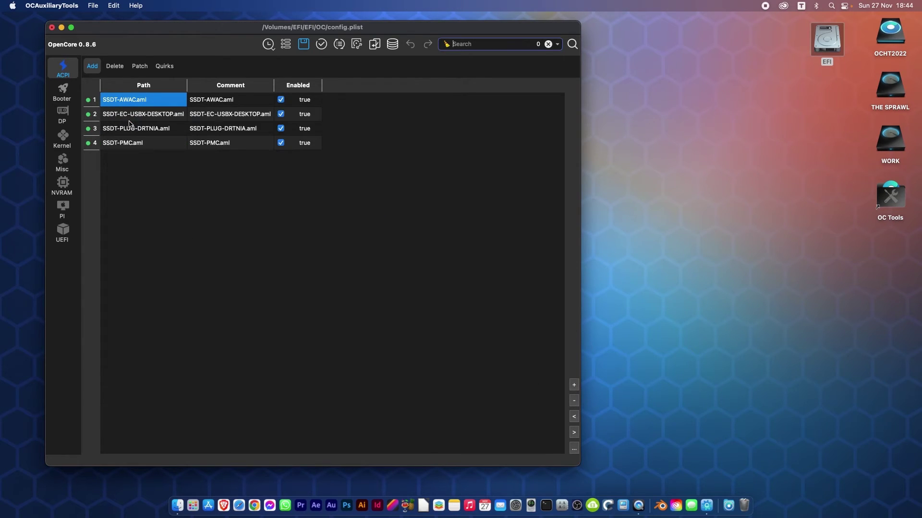
Add CleanNvram.efi from OC/Tools as a new entry under Misc > Tools.
click(67, 166)
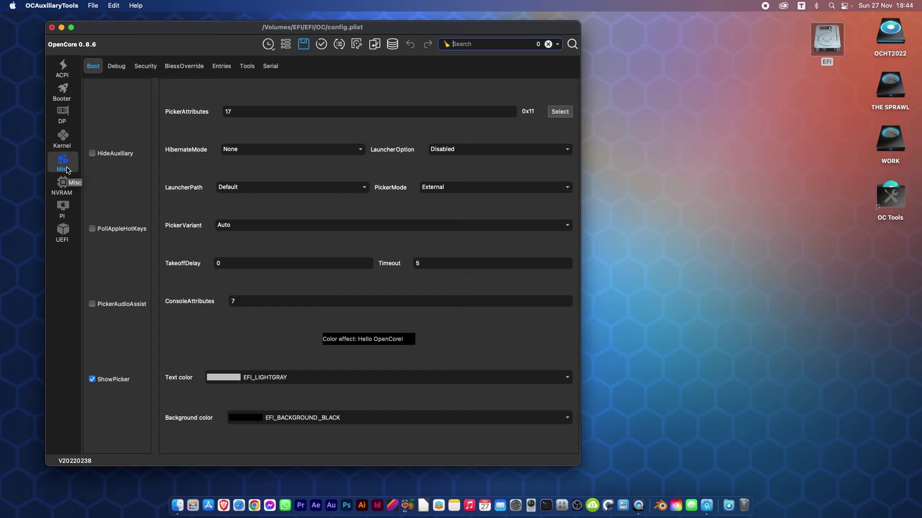
click(249, 70)
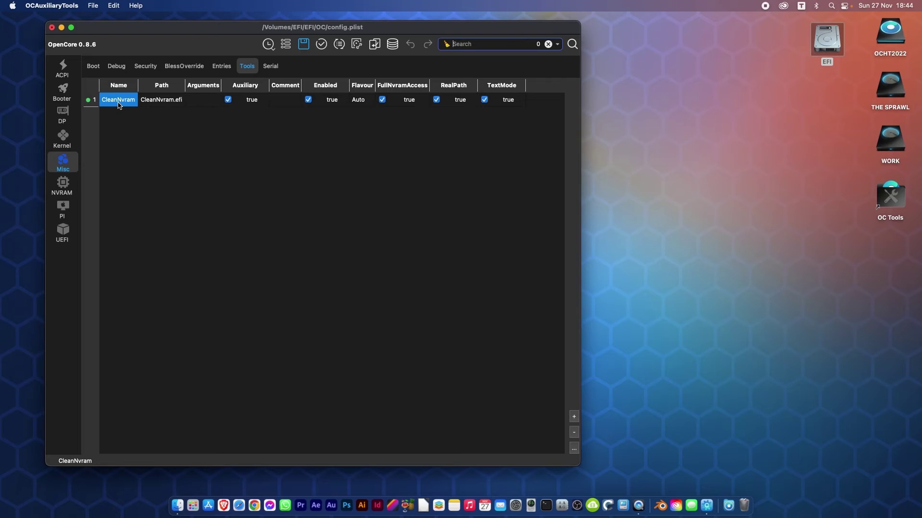
click(574, 418)
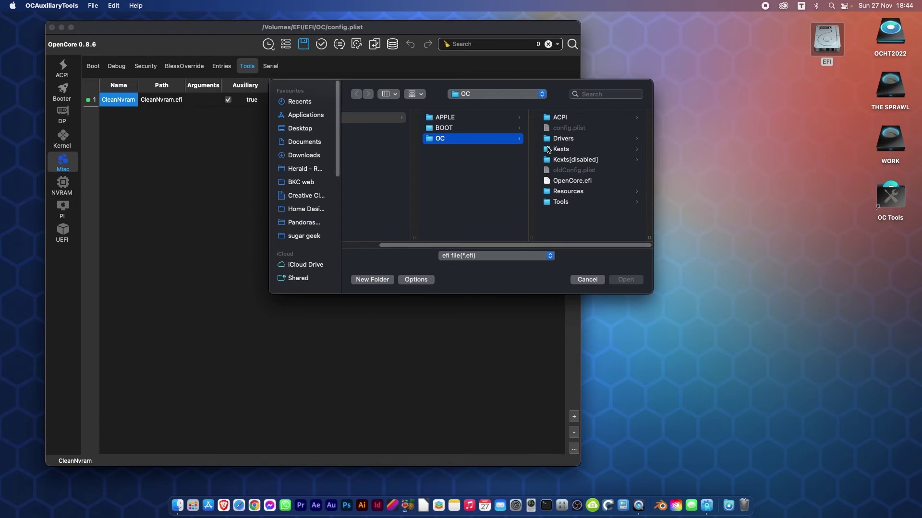
click(566, 202)
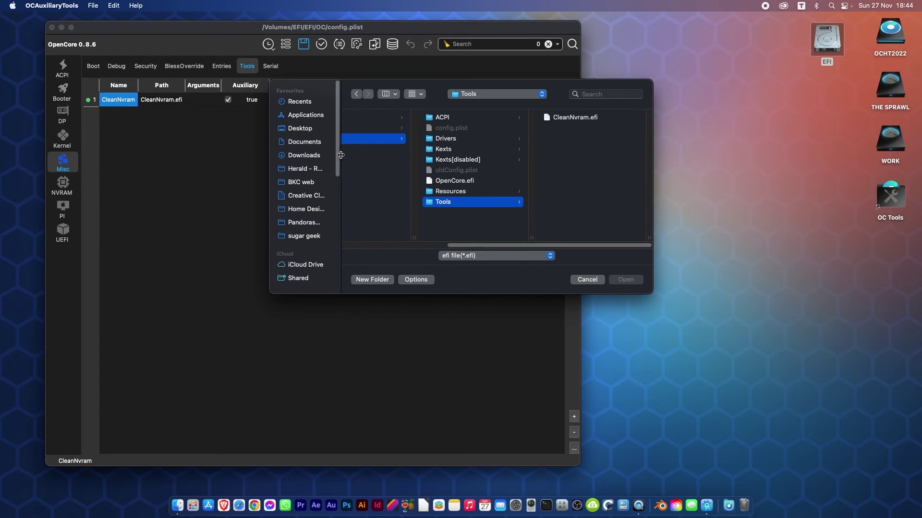
click(584, 119)
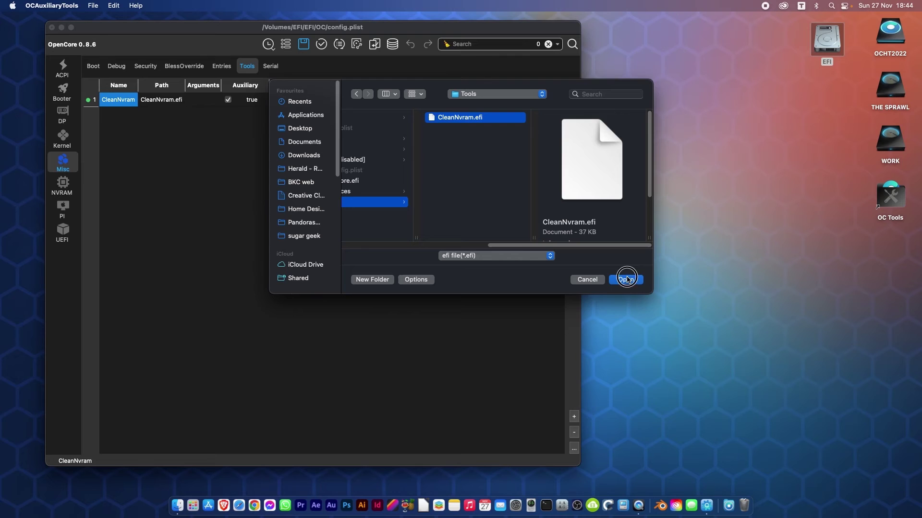
click(626, 281)
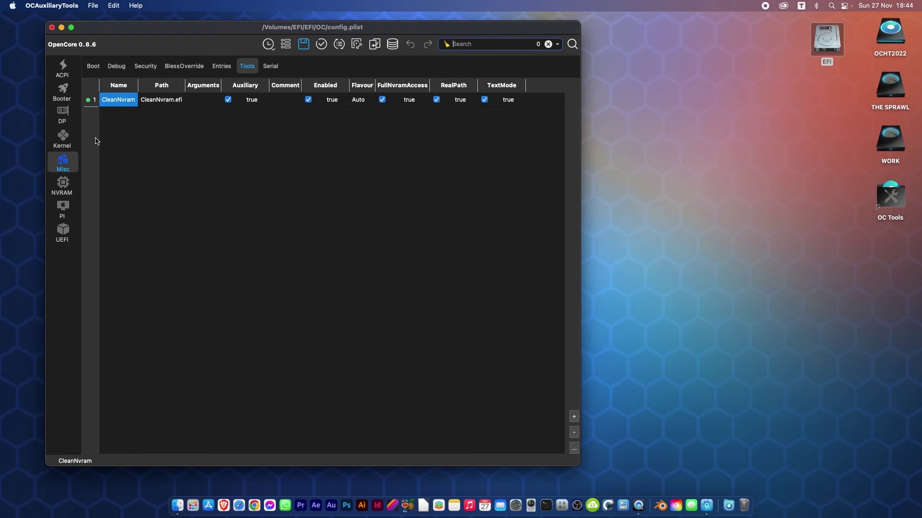
Sync the EFI to OpenCore 0.8.6 with CleanNvram.efi included, then save config.plist.
click(342, 47)
click(165, 172)
click(339, 44)
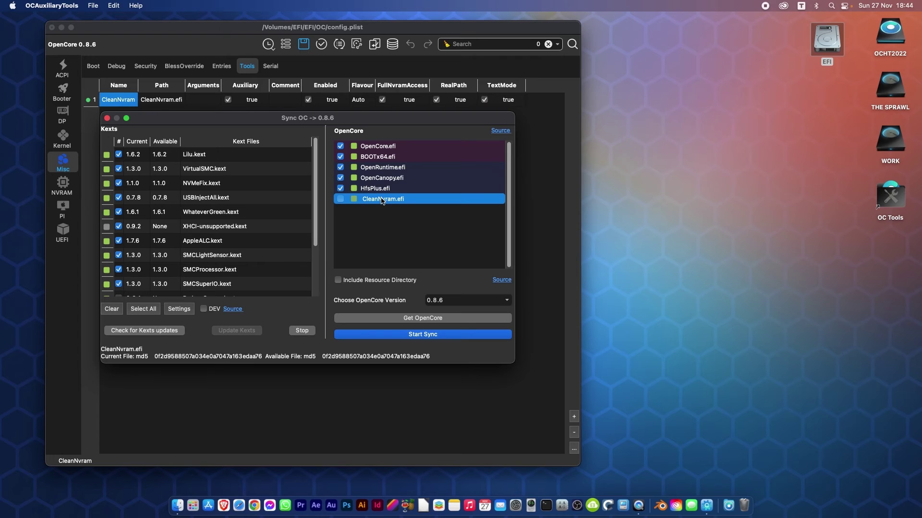
click(341, 199)
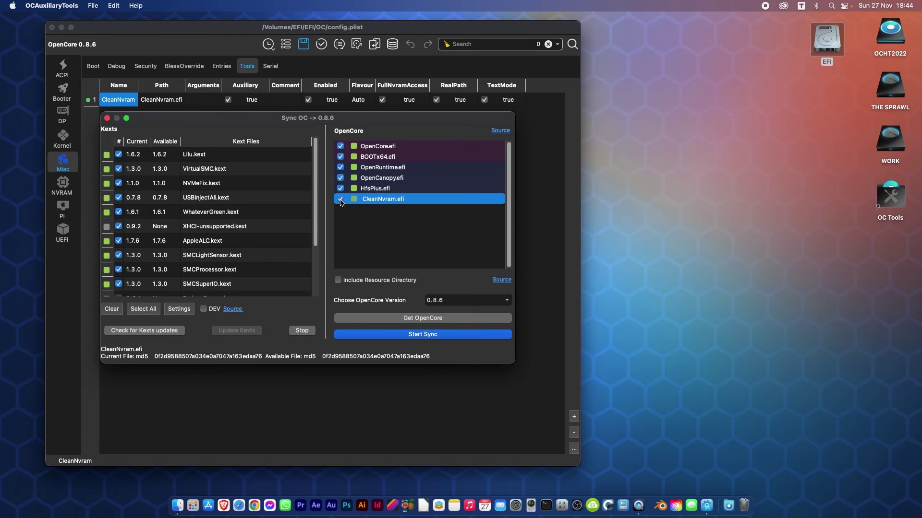
click(425, 333)
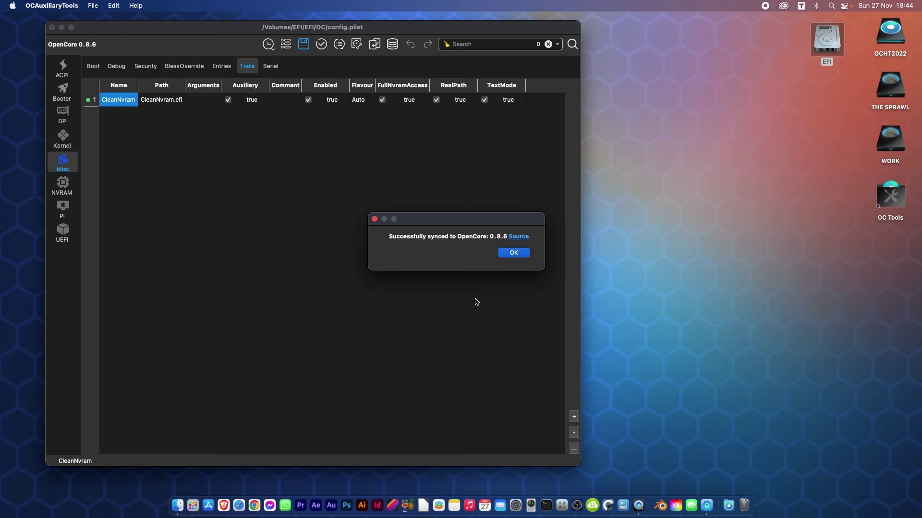
click(508, 255)
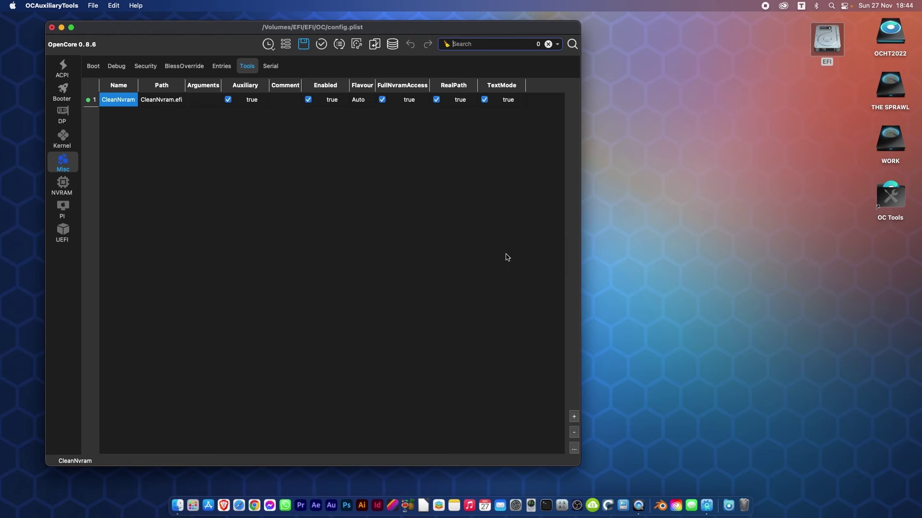
click(95, 4)
click(96, 61)
Quit OCAuxiliaryTools, eject the EFI partition and restart the Mac.
click(58, 5)
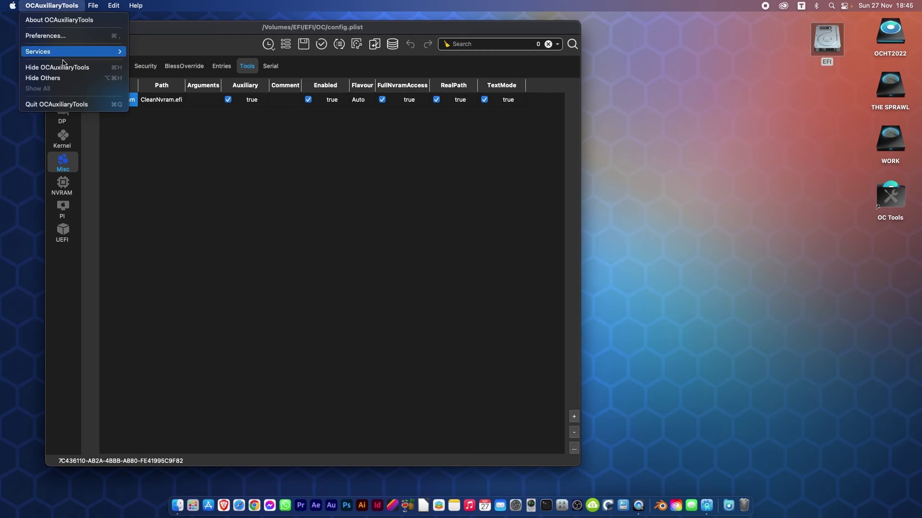
click(65, 104)
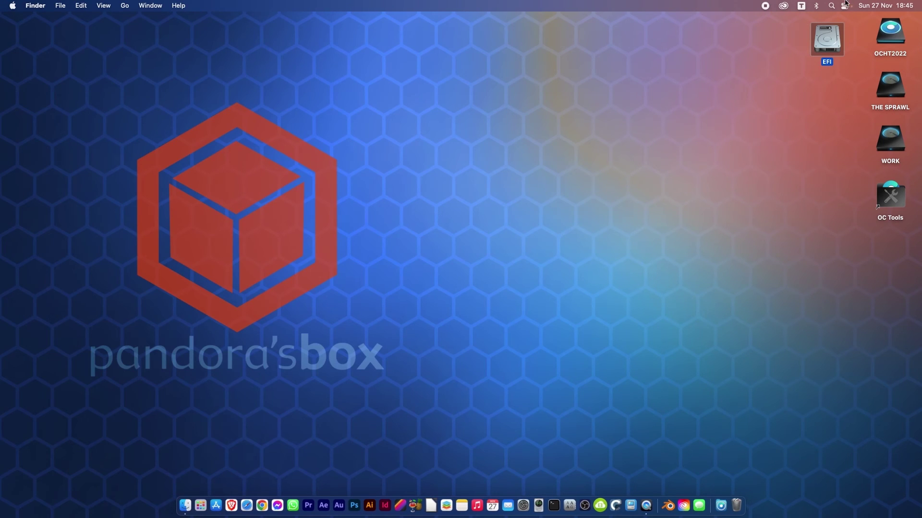
right_click(825, 42)
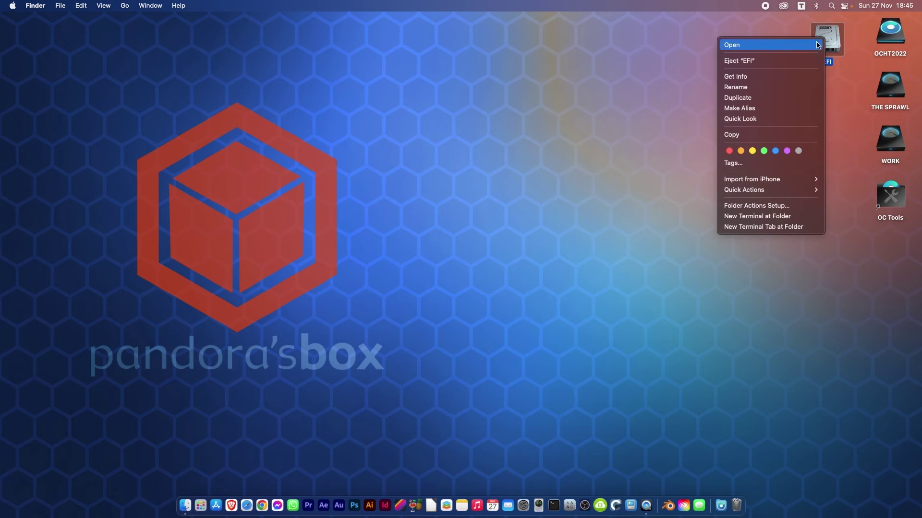
click(778, 64)
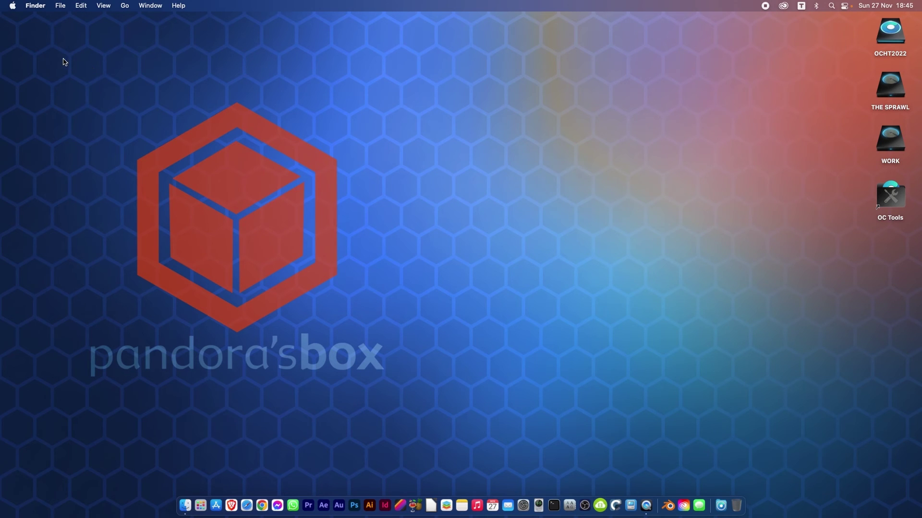
click(13, 5)
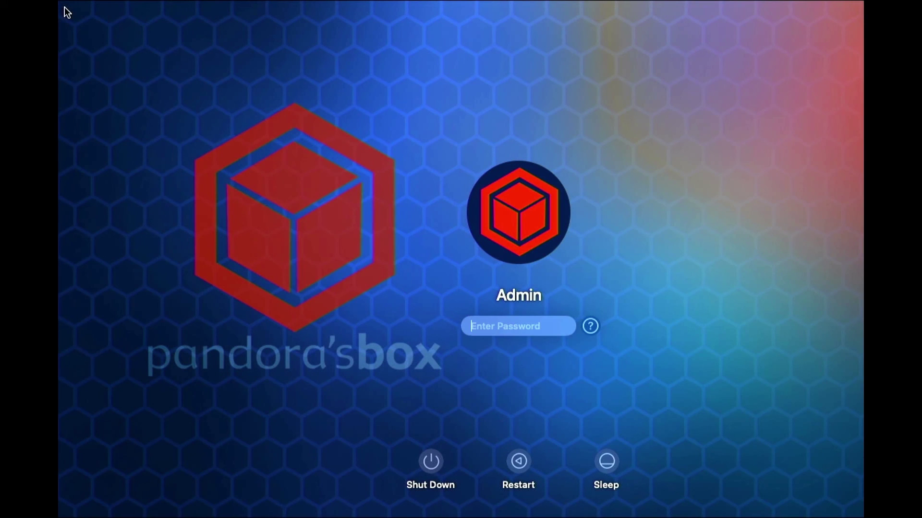
Enter the account password at the login screen to sign in.
text(••••••••••)
key(Return)
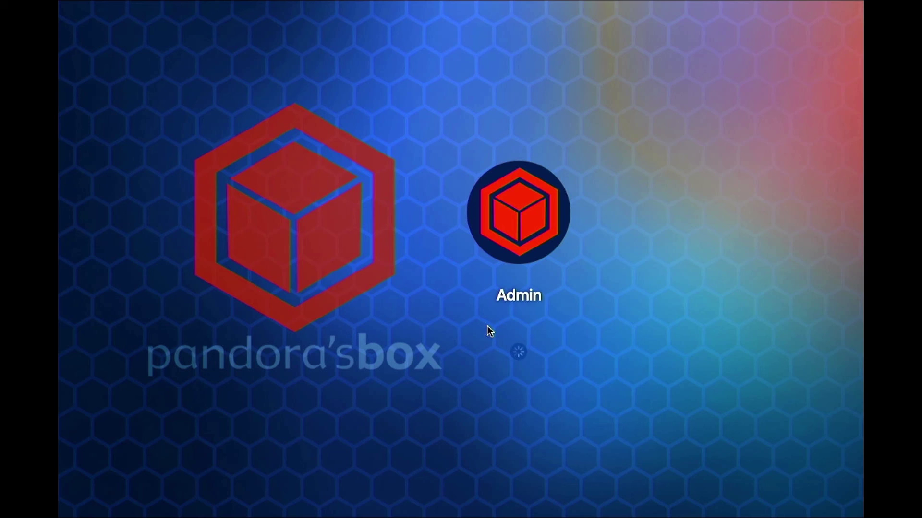